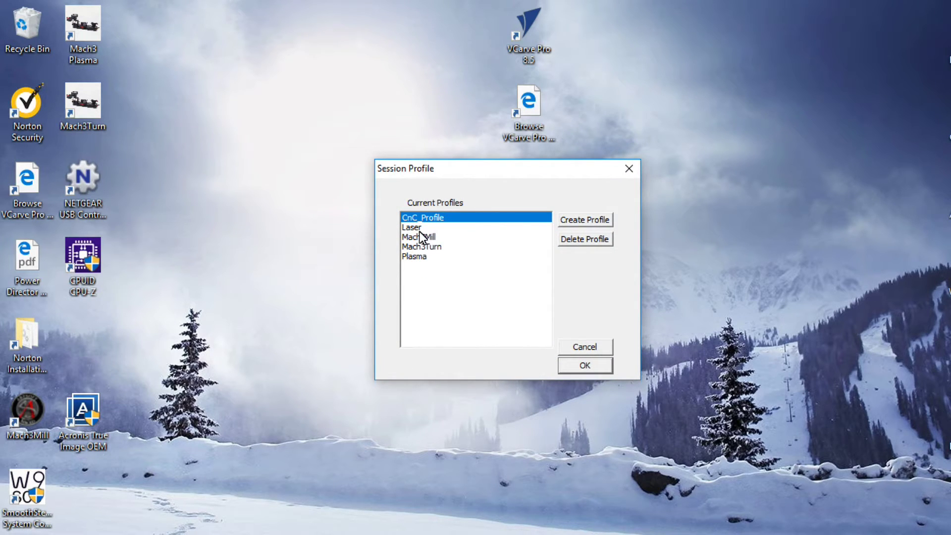
- Clone the Laser profile into a new profile named Laser Focus and select it
click(418, 229)
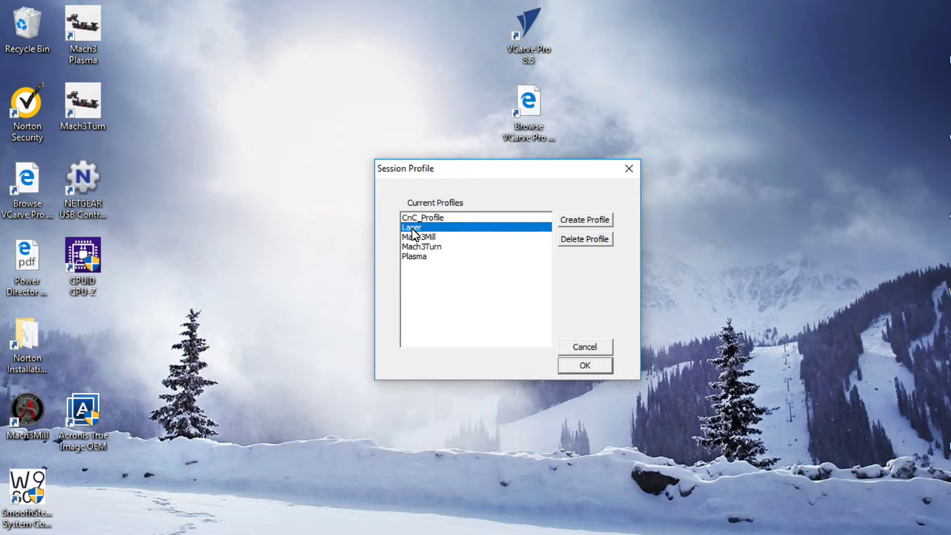
click(572, 220)
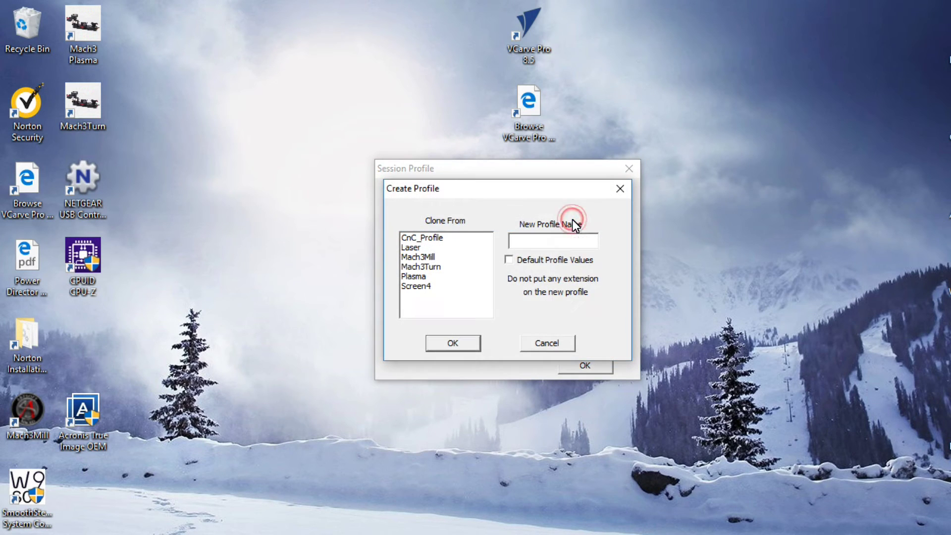
click(417, 247)
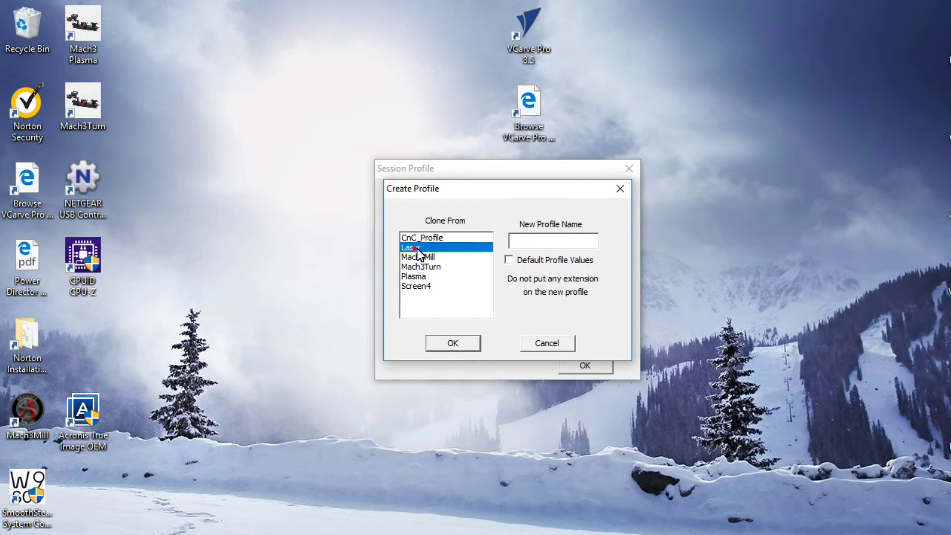
click(537, 240)
click(454, 343)
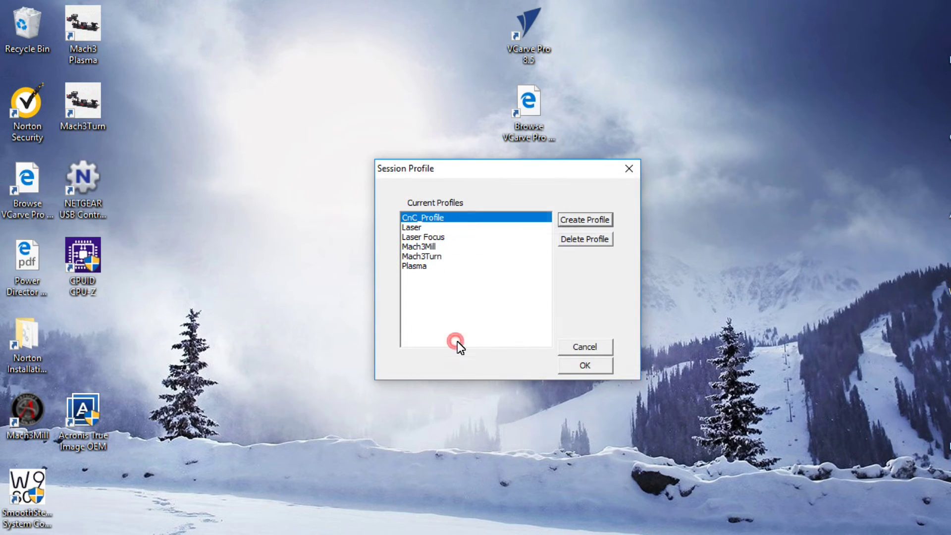
click(424, 236)
- Launch Mach3 under Laser Focus with Normal Printer port operation, then open Config > Ports and Pins
double_click(427, 236)
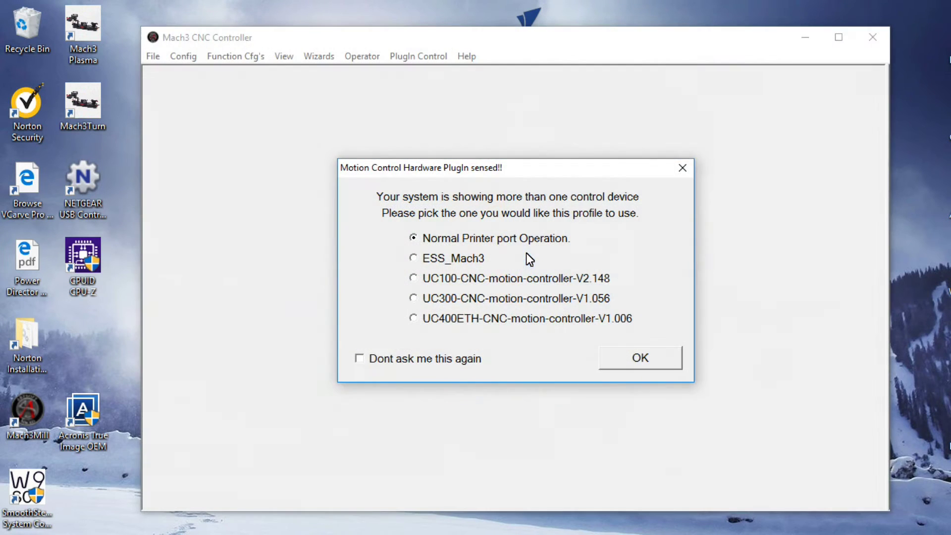
click(653, 361)
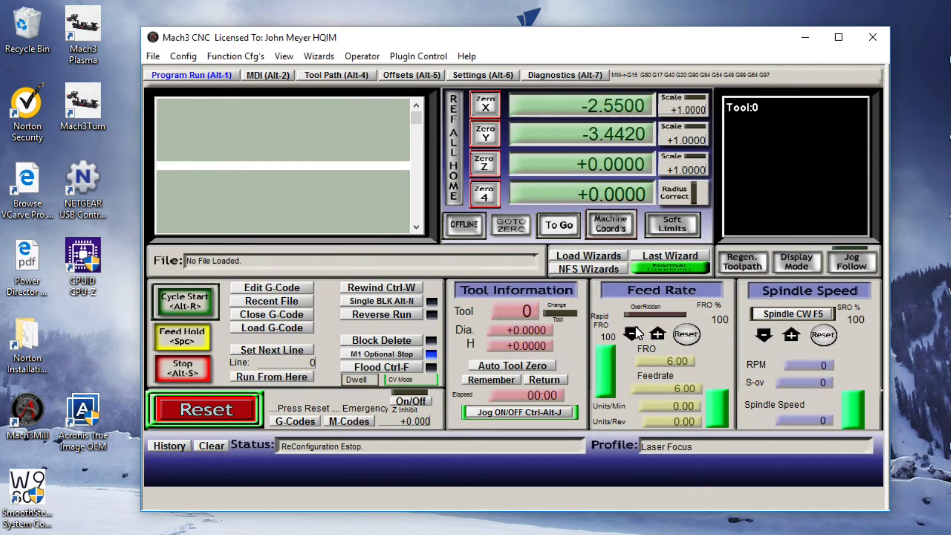
drag(549, 44, 548, 82)
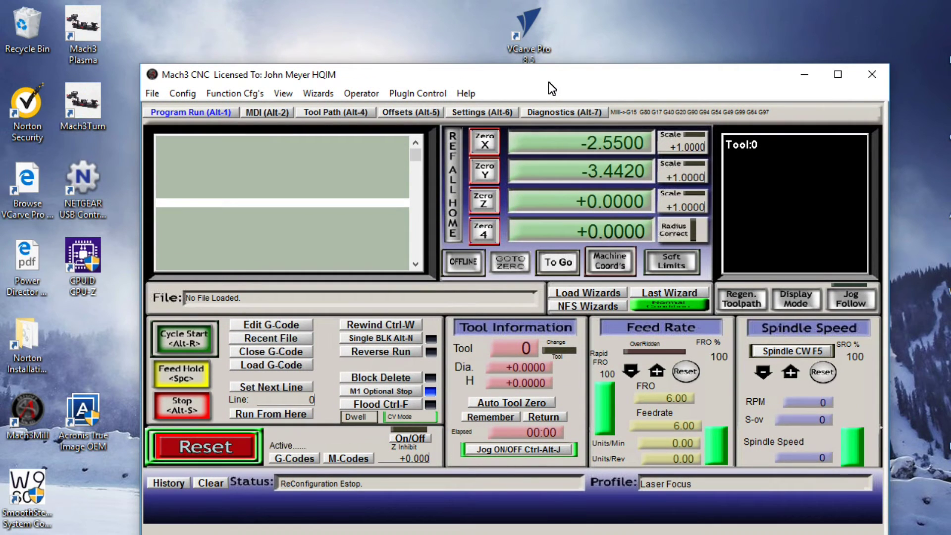
click(184, 95)
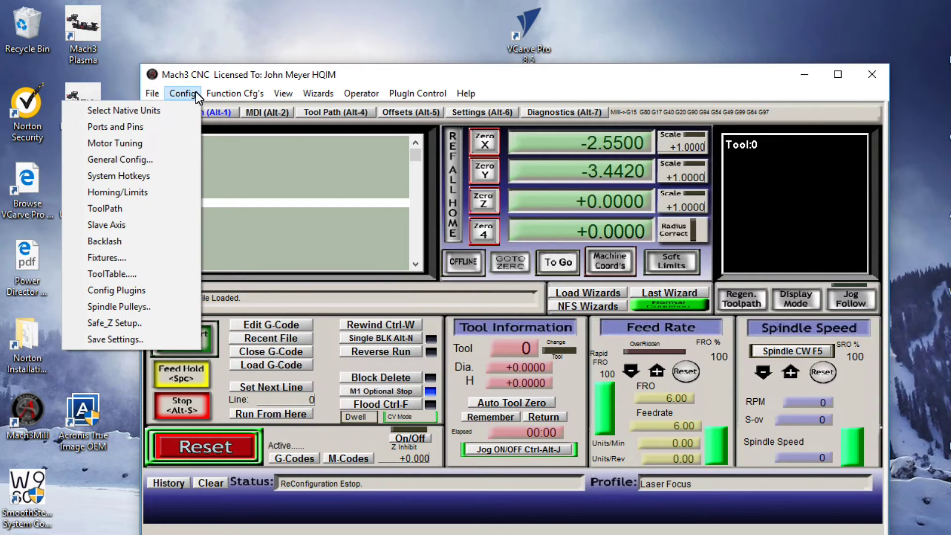
click(162, 127)
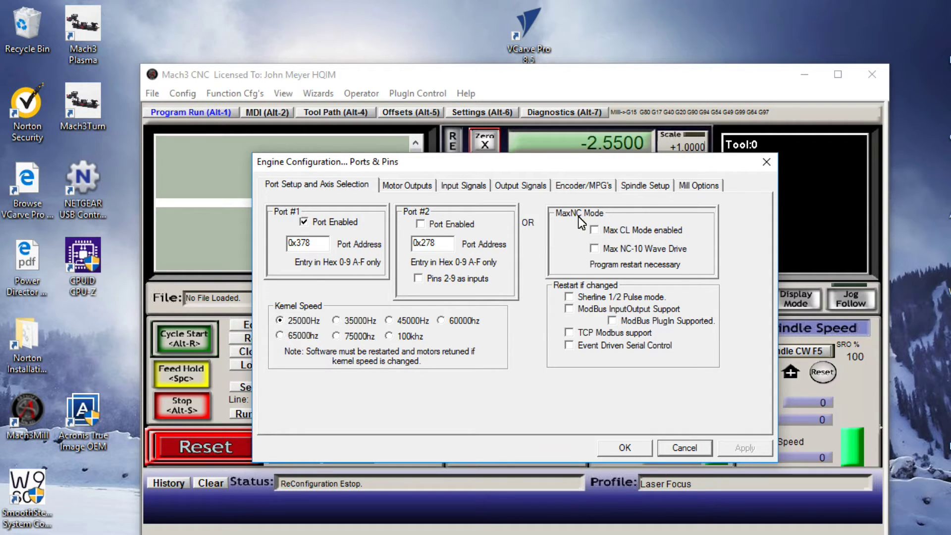
- On Spindle Setup, enable spindle motor output with PWM control and PWMBase Freq 250, then apply
click(639, 186)
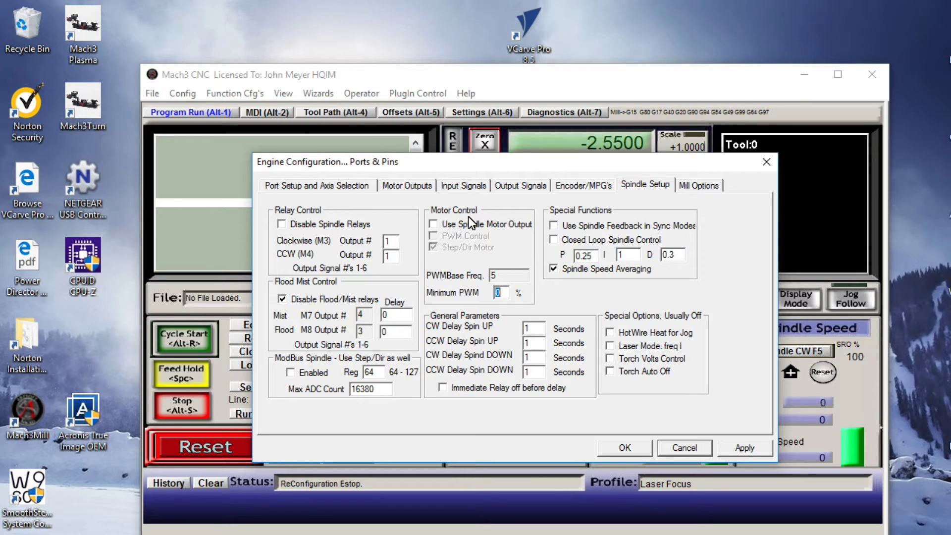
click(434, 225)
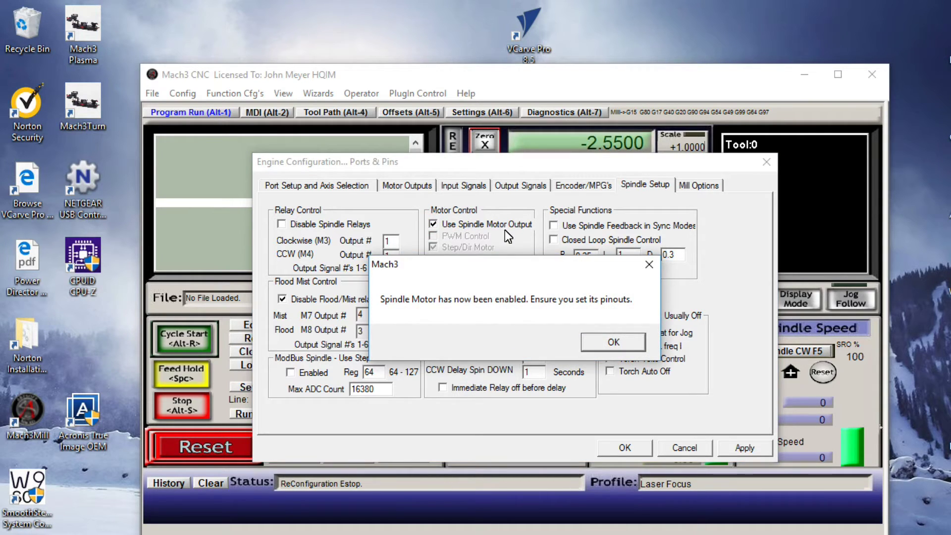
click(612, 342)
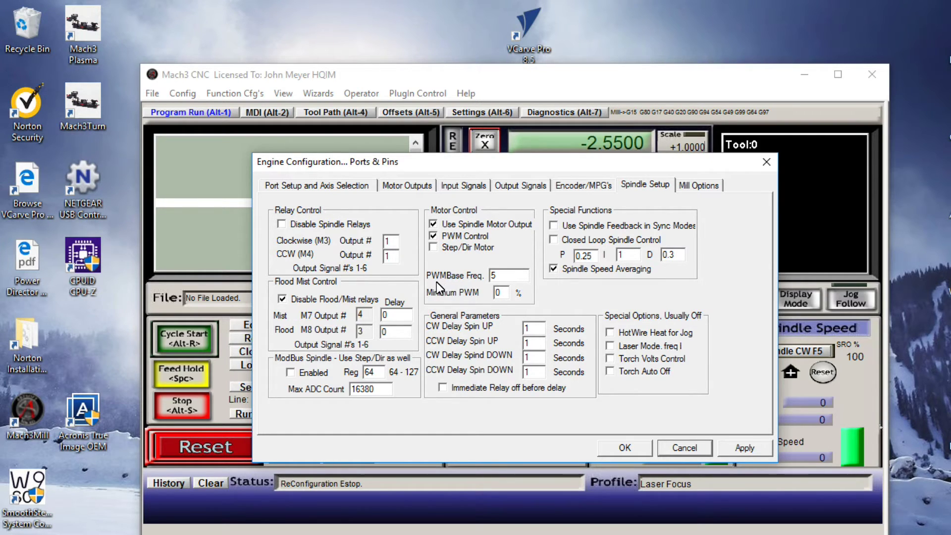
double_click(498, 275)
text(250)
click(750, 448)
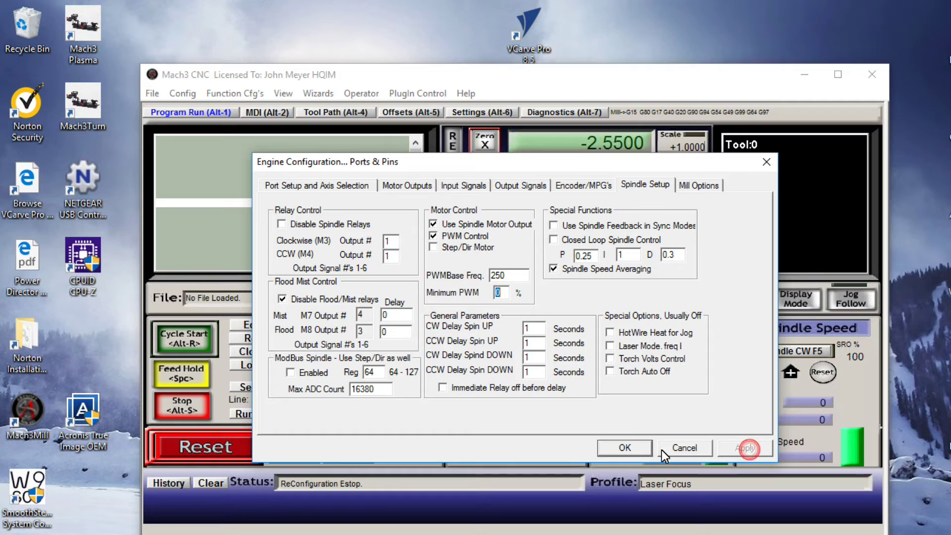
click(623, 449)
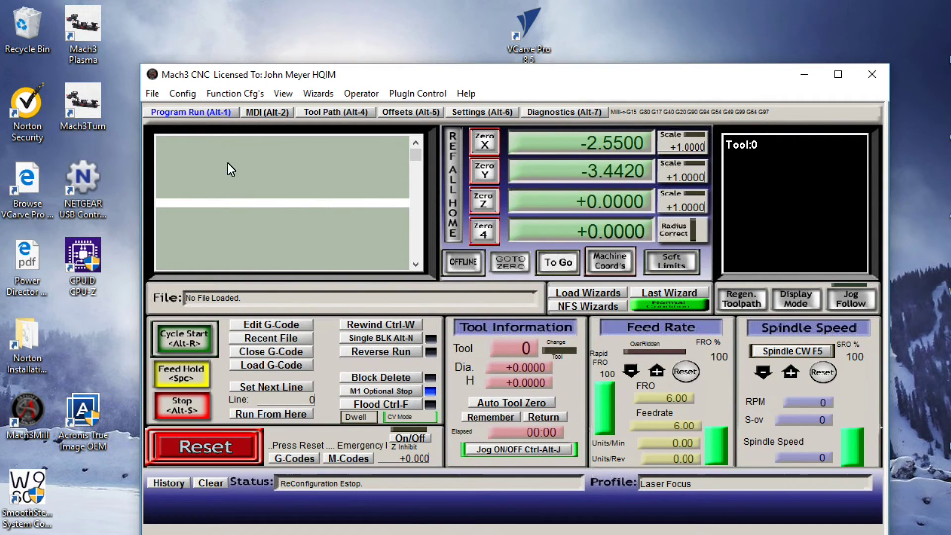
- In Ports and Pins Motor Outputs, set the Spindle step and dir pins to 17
click(186, 94)
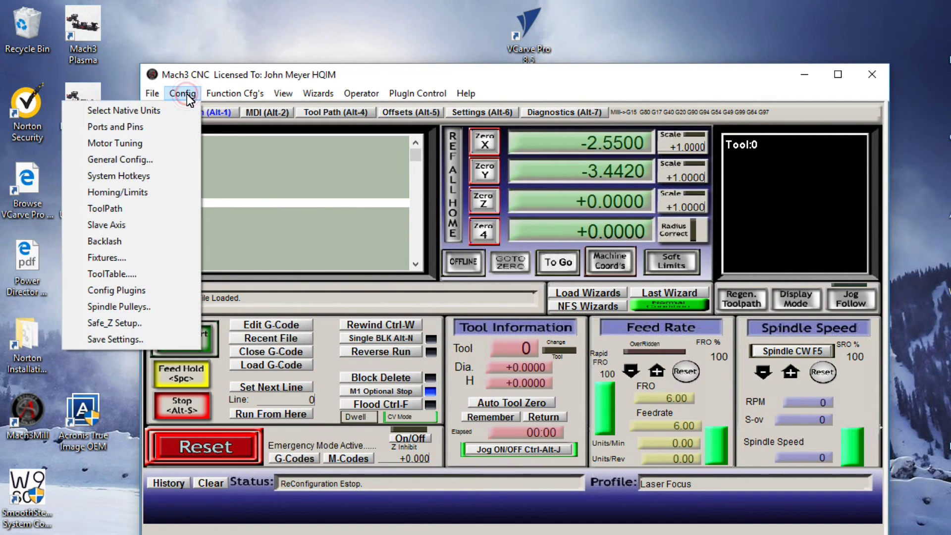
click(146, 128)
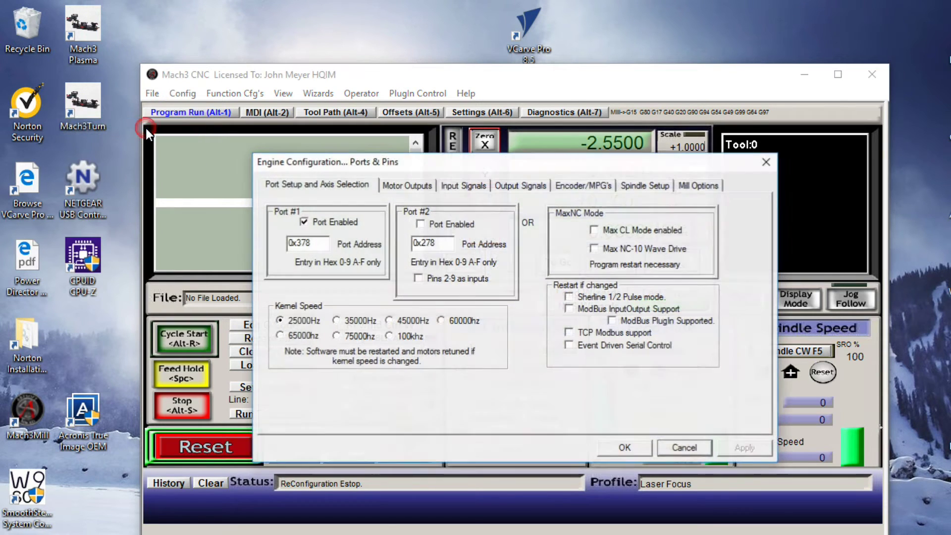
click(411, 187)
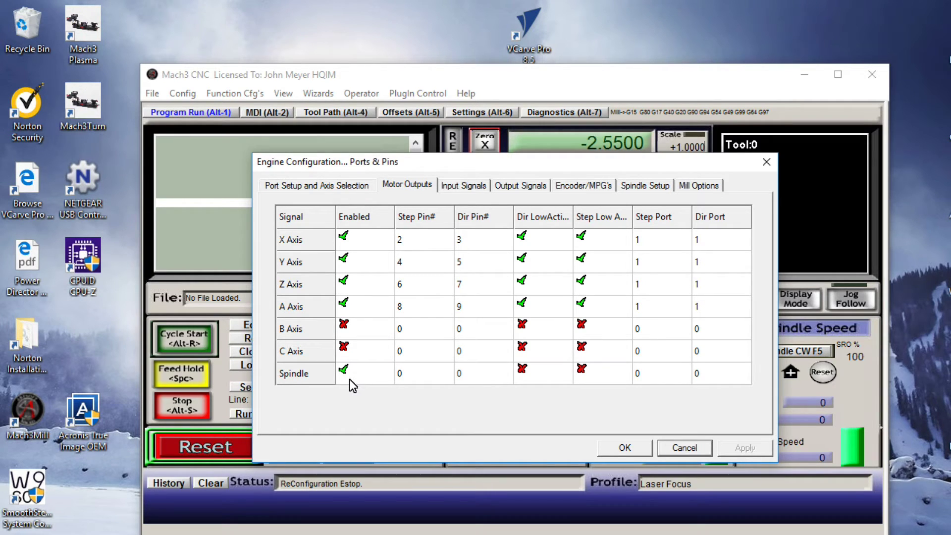
click(419, 374)
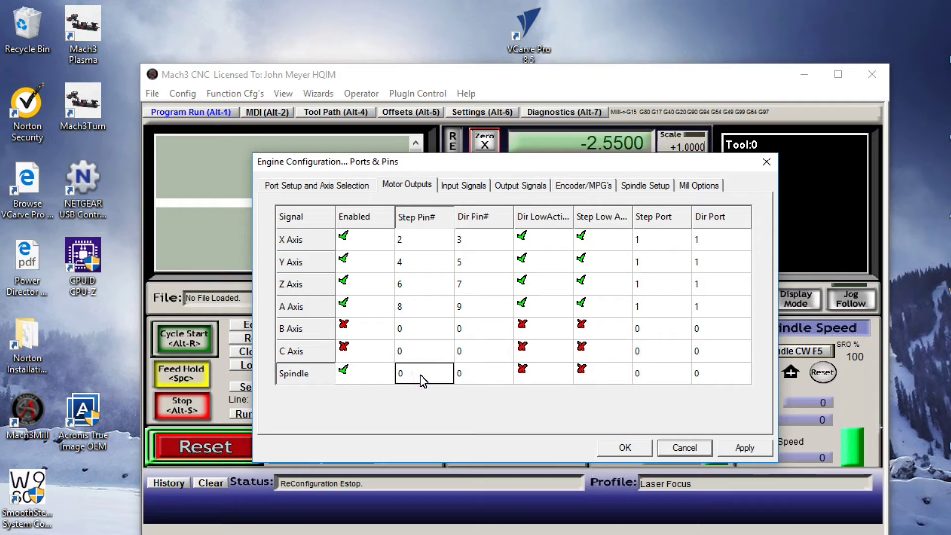
text(17)
click(482, 377)
text(17)
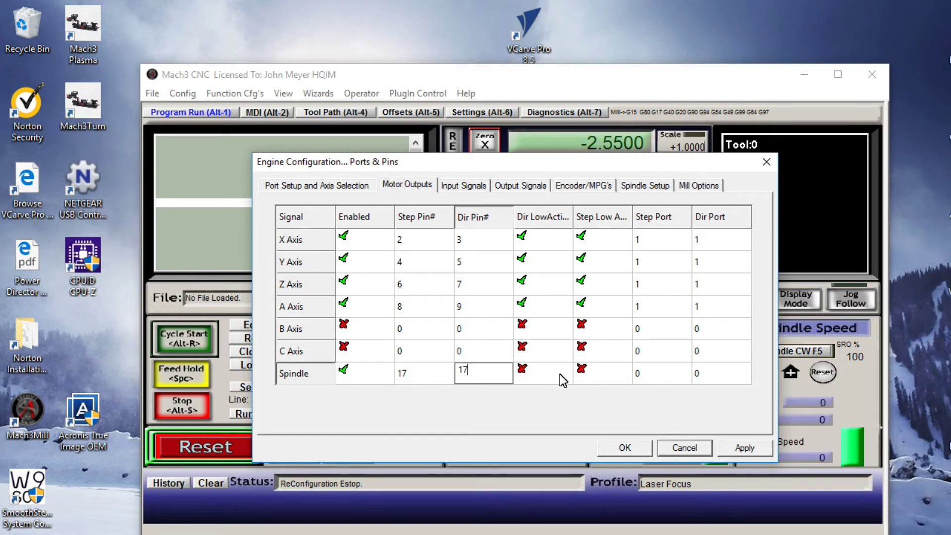
- Set the Spindle step and dir ports to 1 and apply the pin settings
click(653, 373)
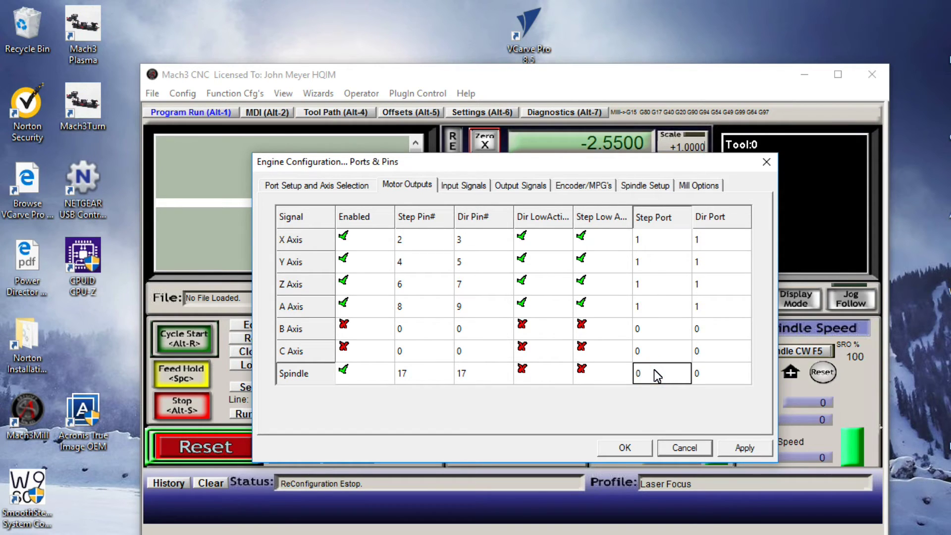
text(1)
click(726, 379)
text(1)
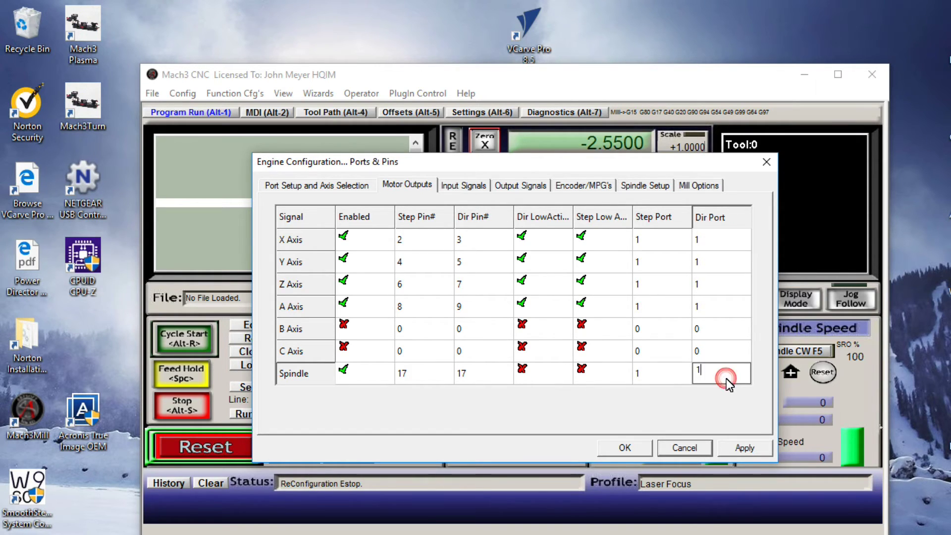
click(649, 371)
click(739, 448)
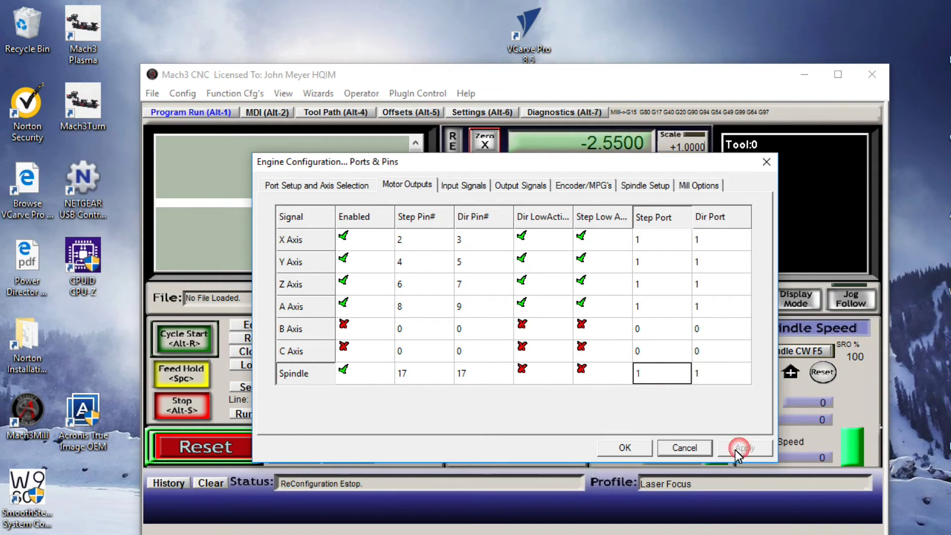
click(625, 448)
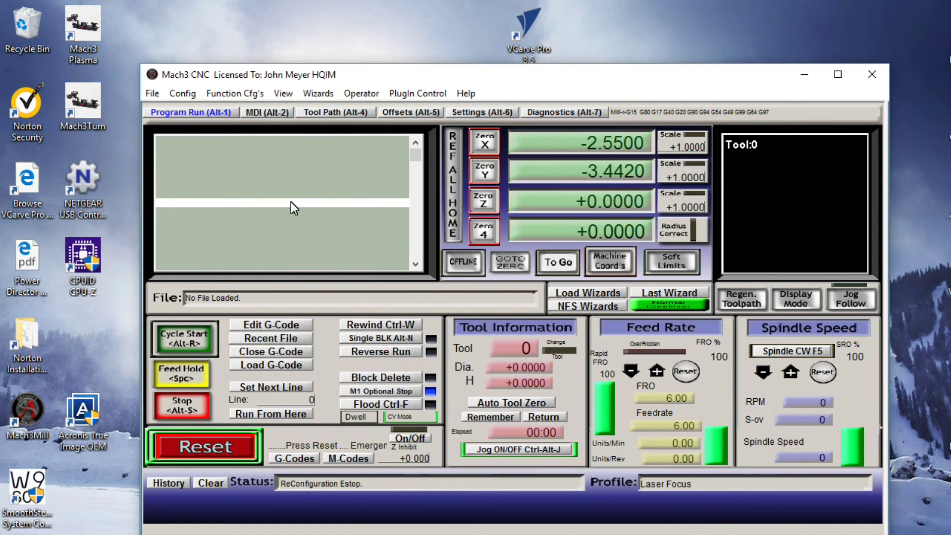
- In Spindle Pulleys, select Pulley Number 1 and change its max speed from 25000 to 100
click(181, 94)
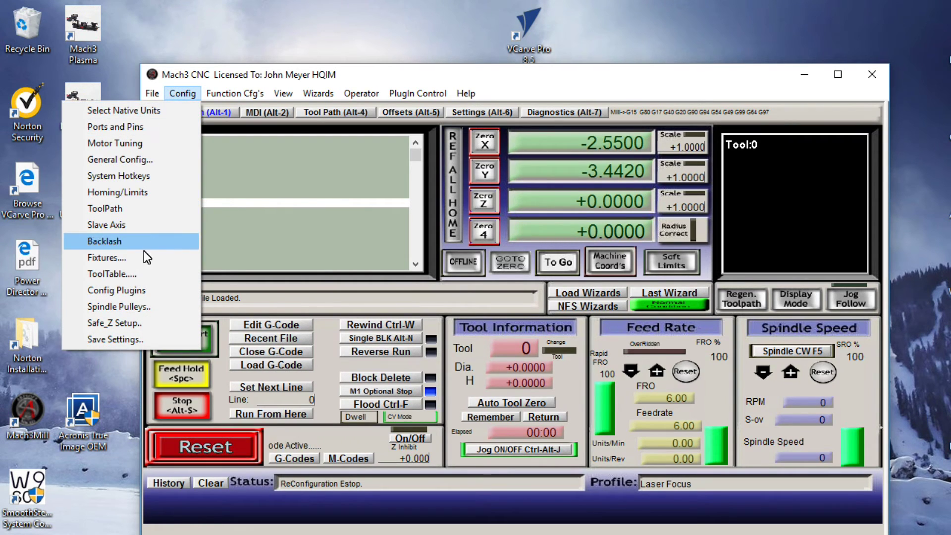
click(117, 305)
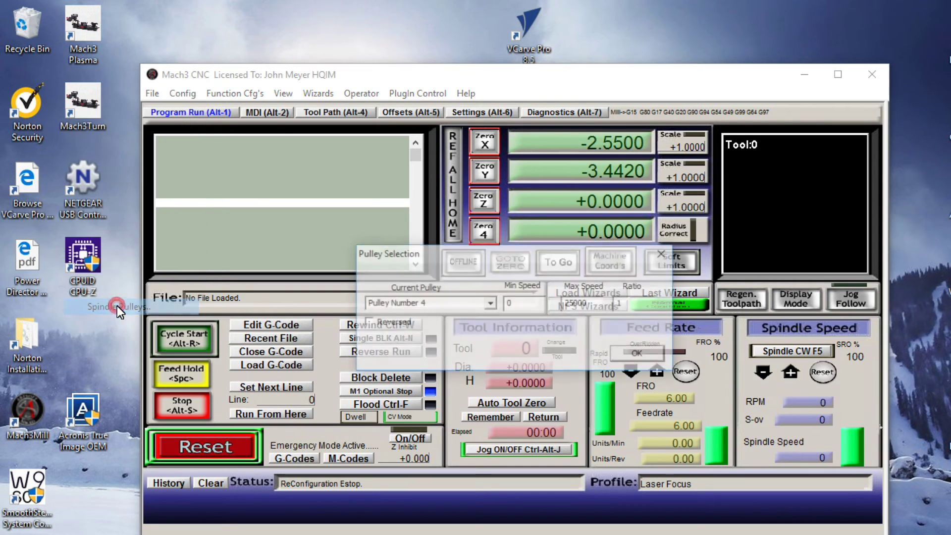
click(488, 304)
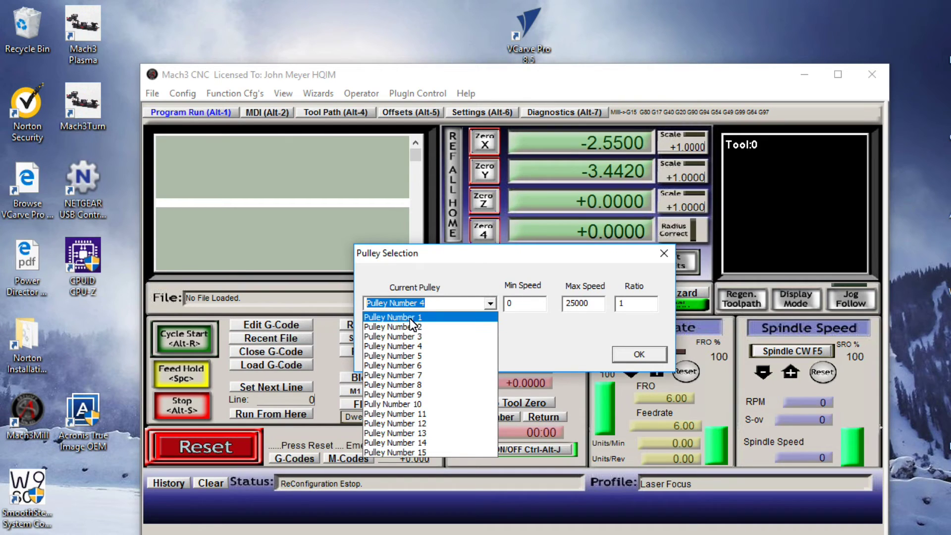
click(384, 320)
click(517, 305)
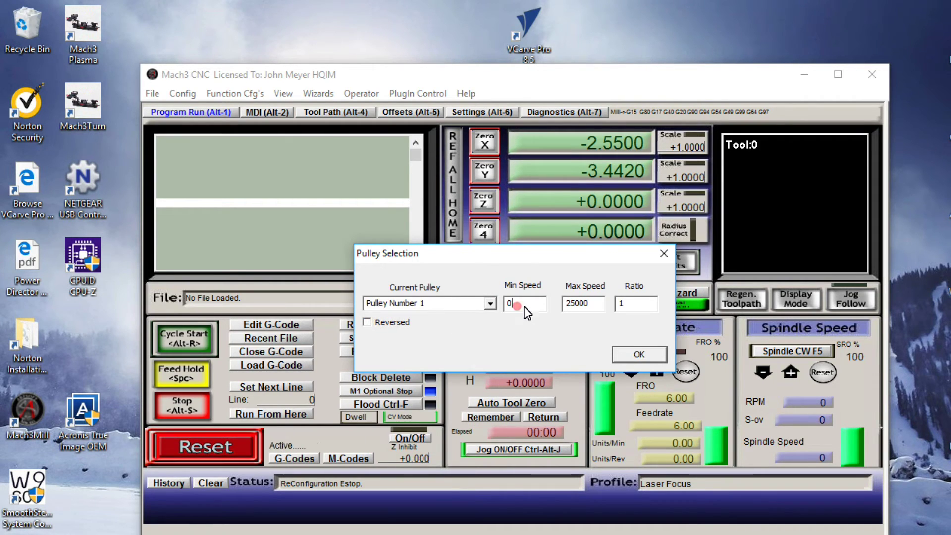
drag(598, 304, 543, 309)
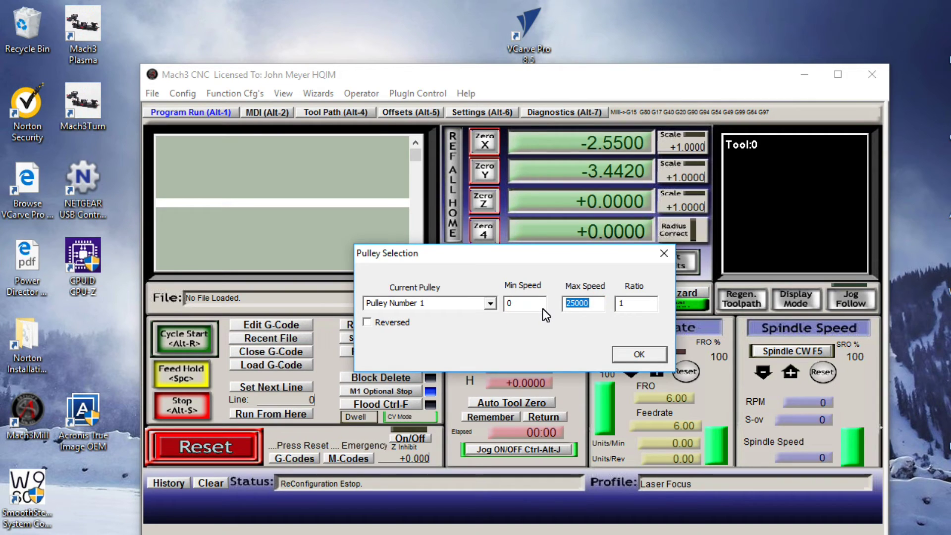
text(100)
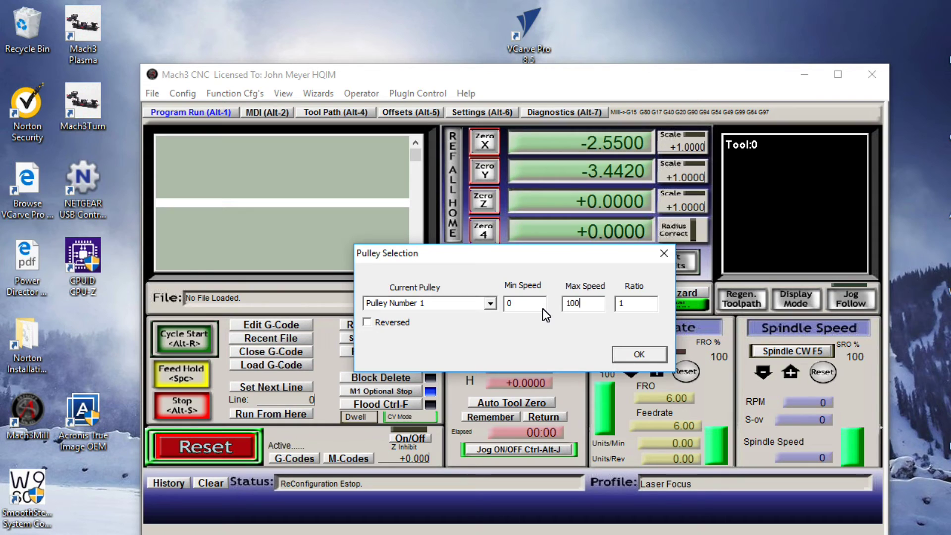
click(632, 304)
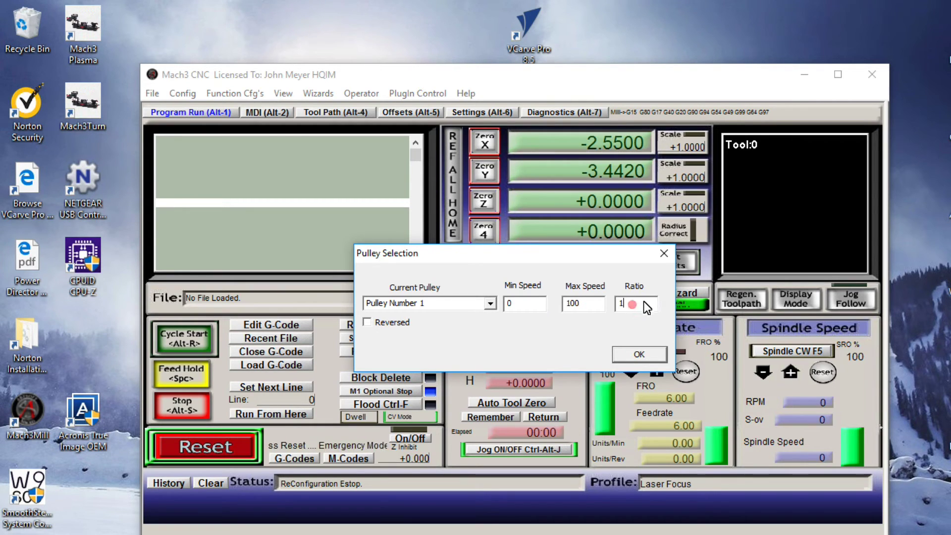
click(639, 354)
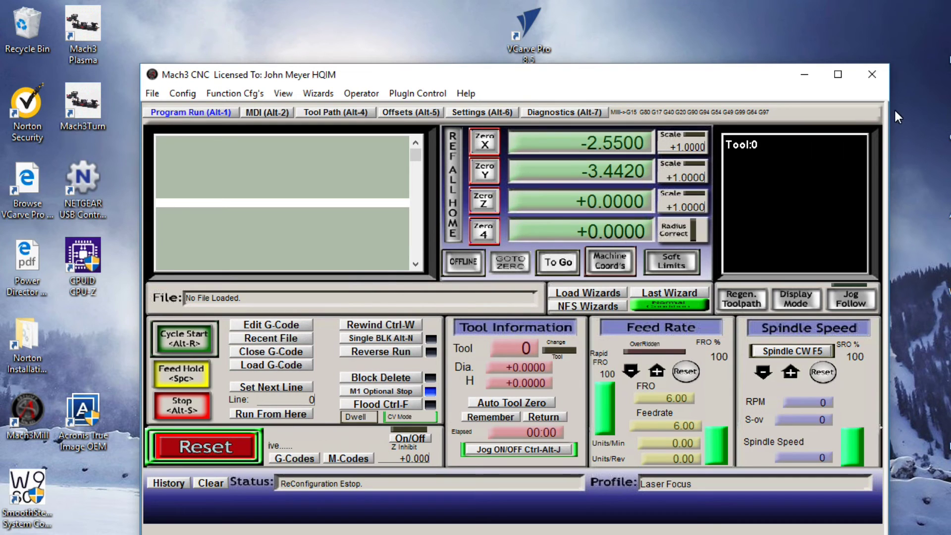
- End the Mach3 session and relaunch it with the Laser Focus profile and normal printer port
click(874, 75)
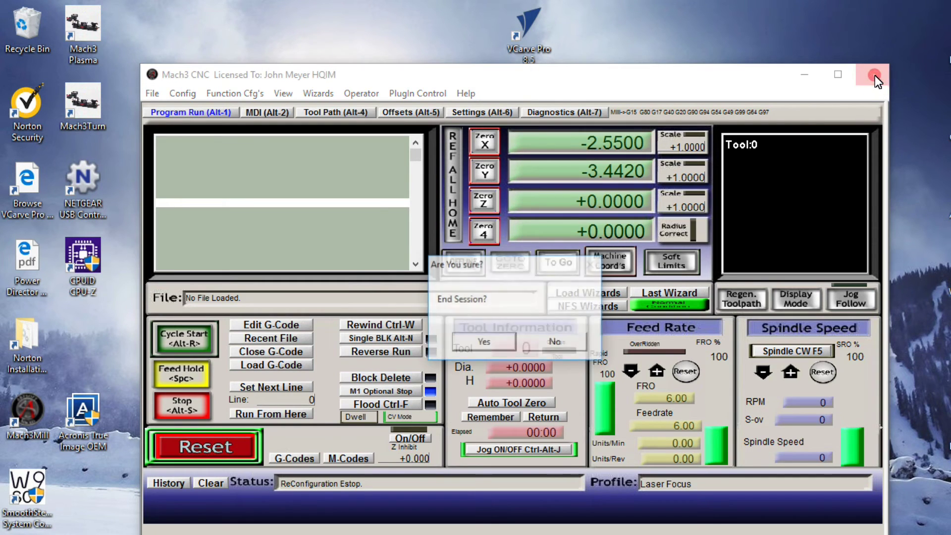
click(483, 343)
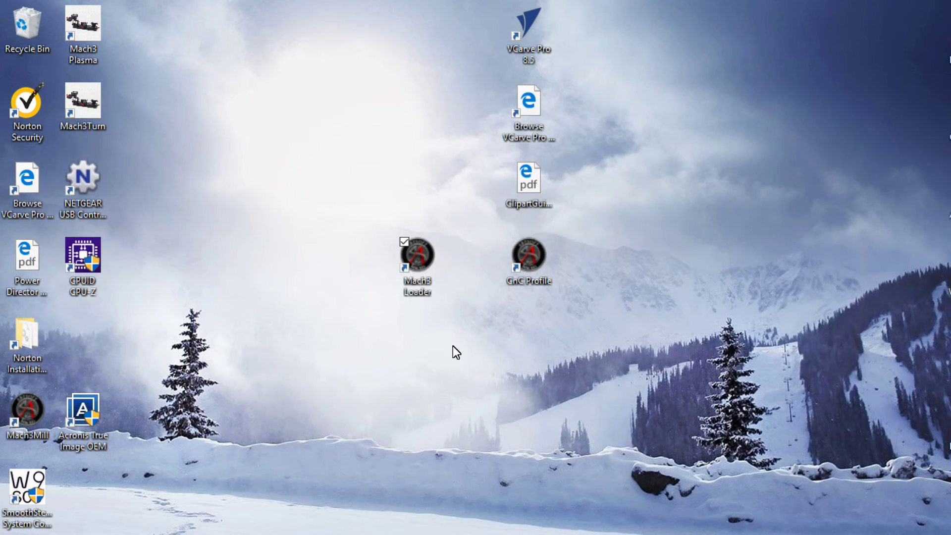
click(370, 343)
double_click(421, 254)
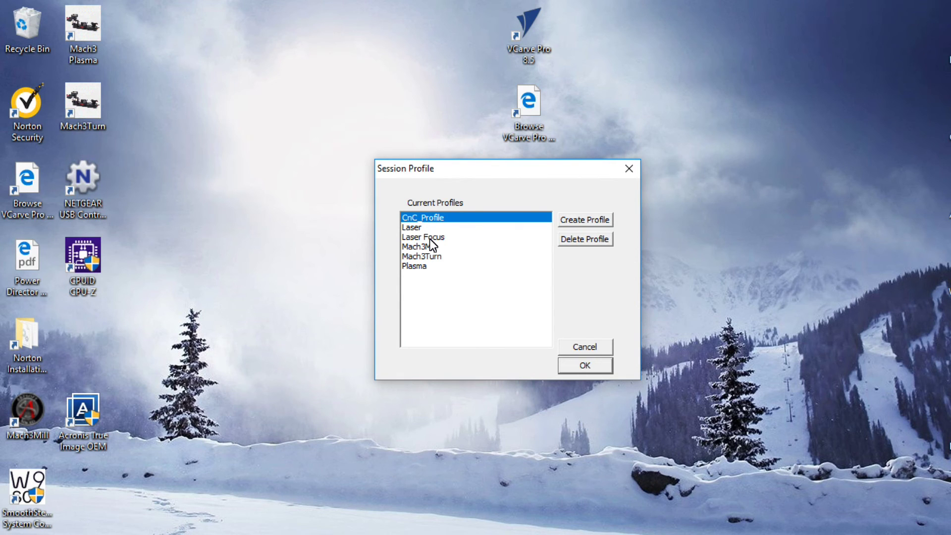
double_click(429, 238)
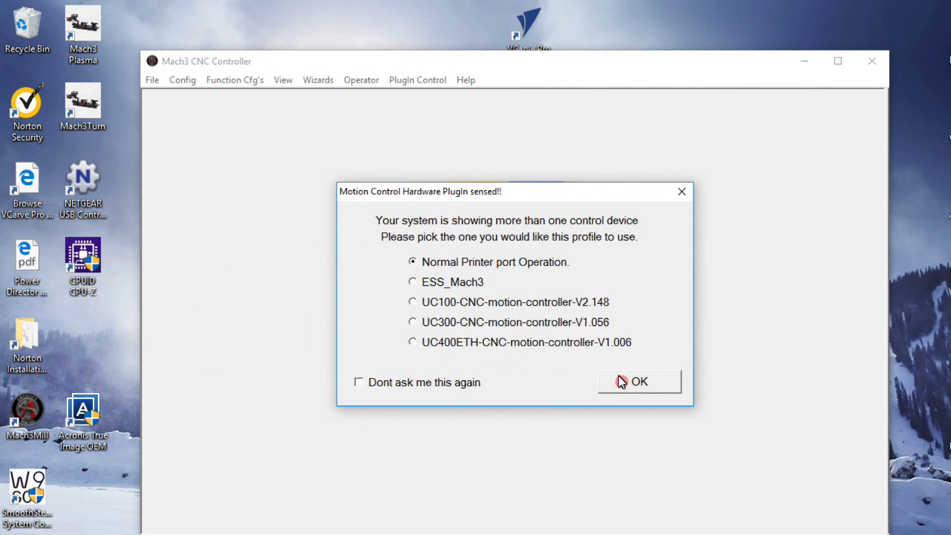
click(621, 382)
- Verify in Spindle Pulleys that pulley 1 still has max speed 100, min 0, ratio 1
click(173, 81)
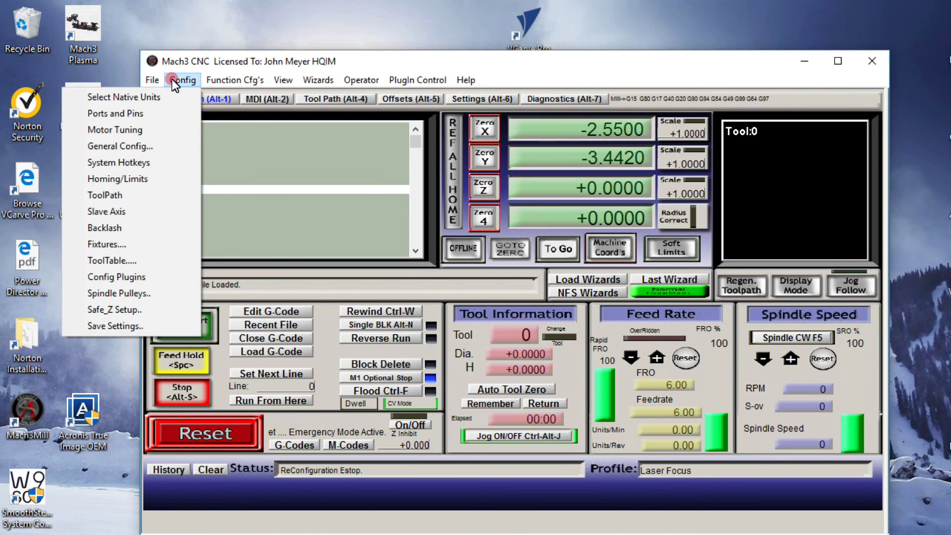
click(123, 293)
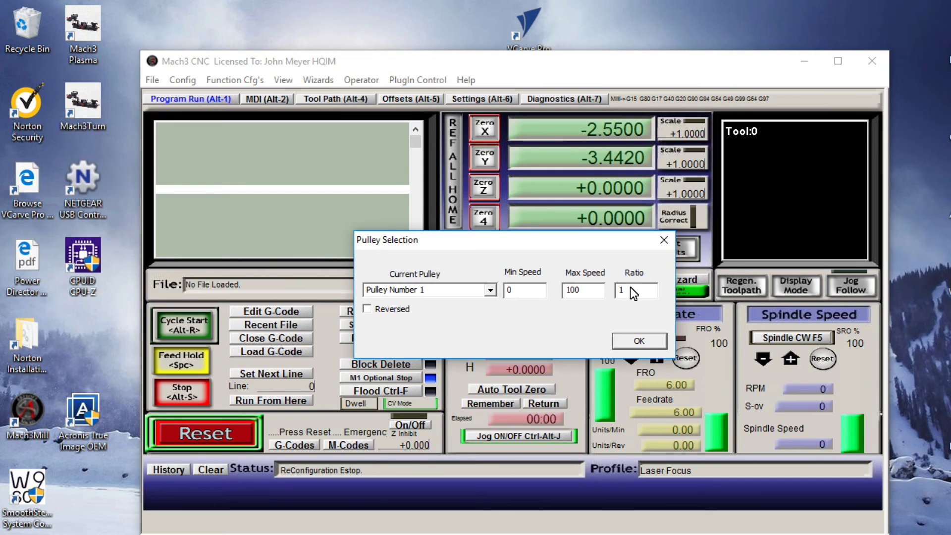
click(644, 343)
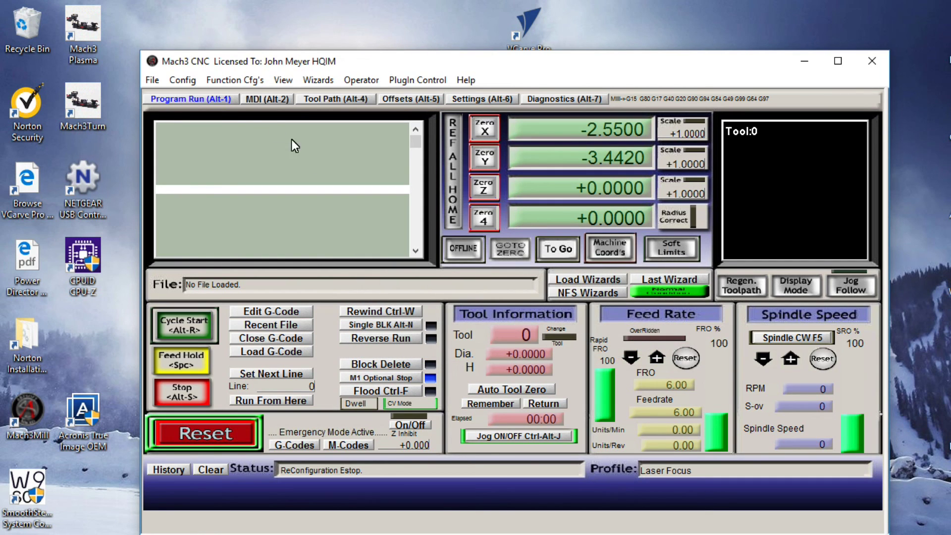
click(182, 80)
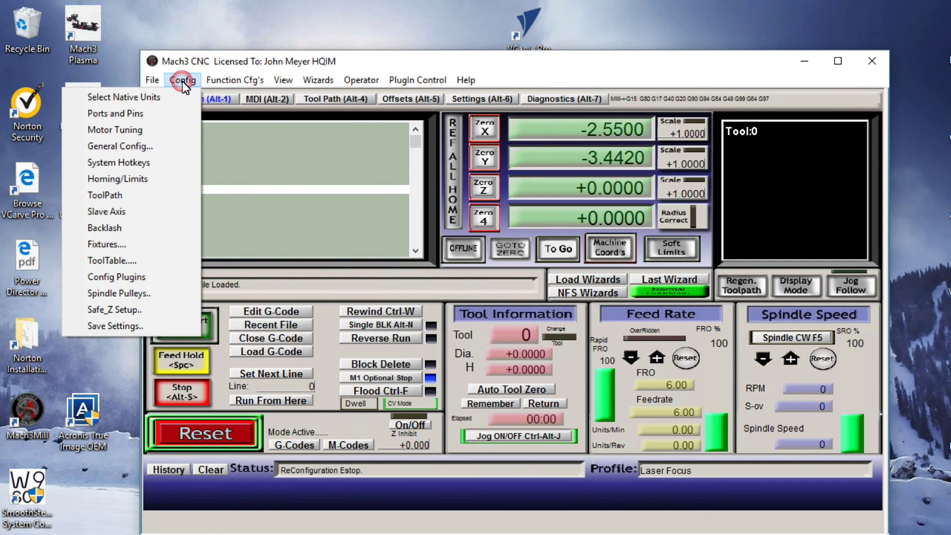
click(144, 114)
click(412, 173)
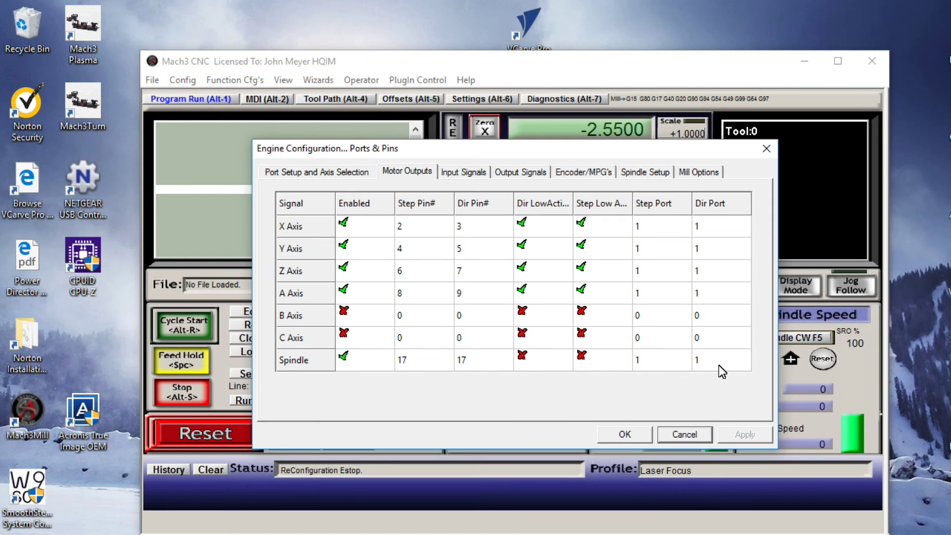
click(637, 173)
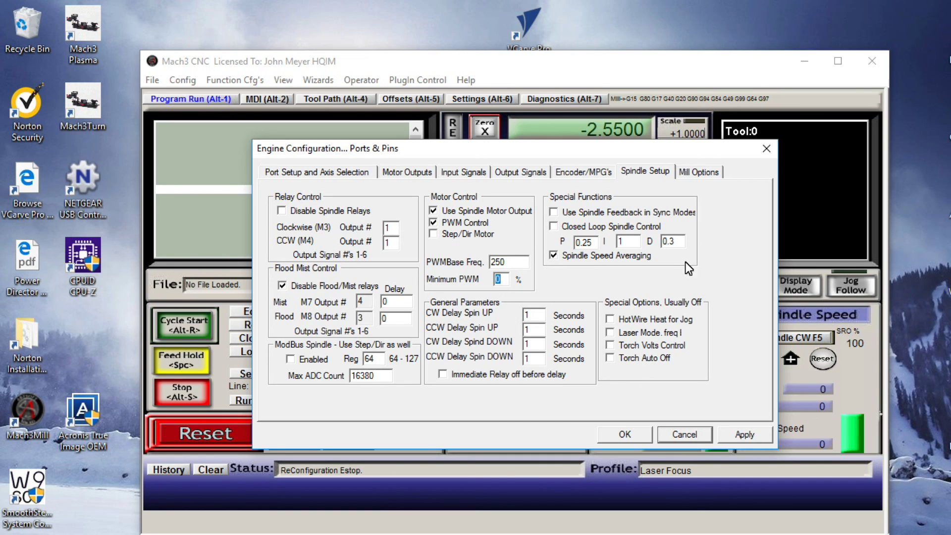
click(766, 149)
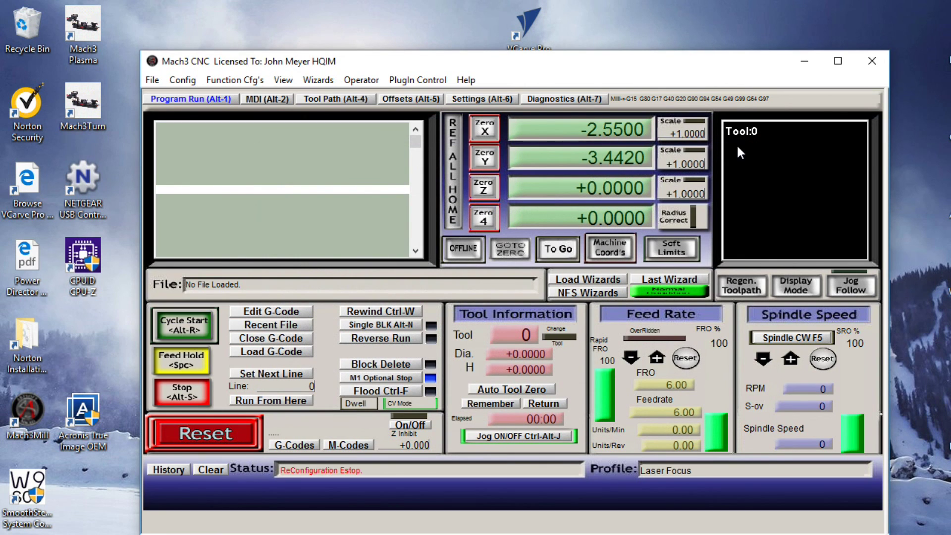